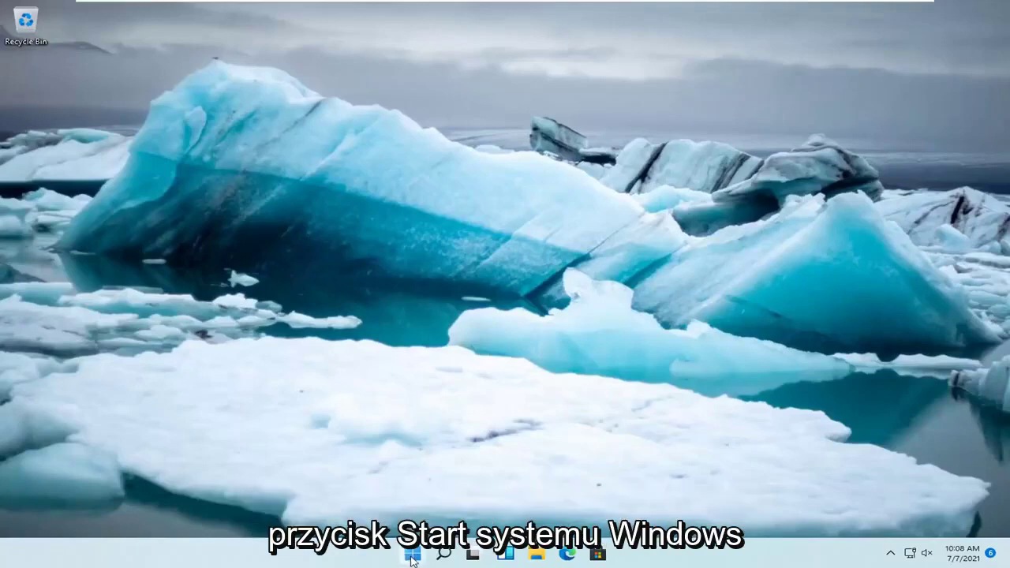
- Open Windows Settings from the Start quick-link menu and go to the Apps page
right_click(410, 558)
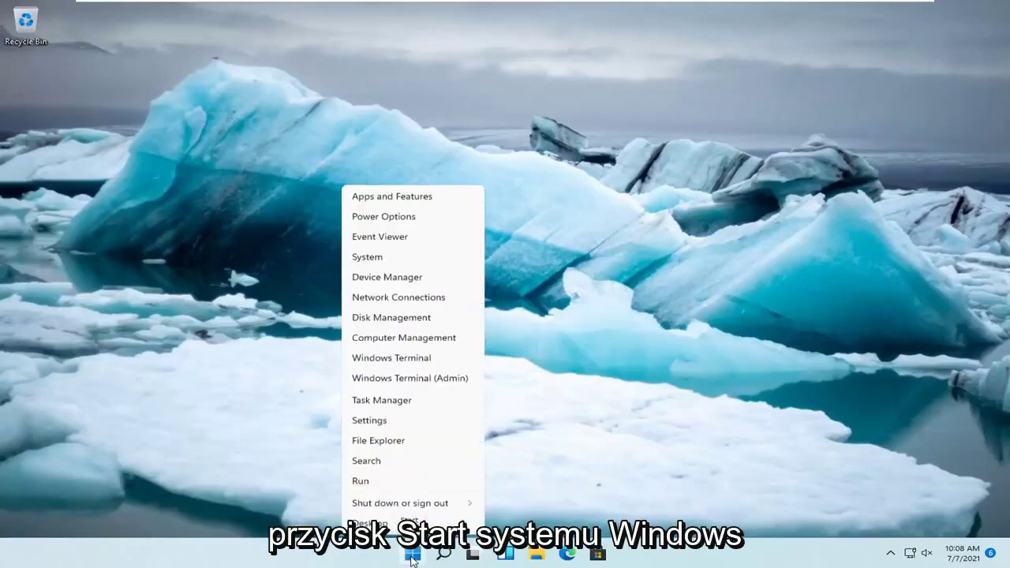
left_click(371, 422)
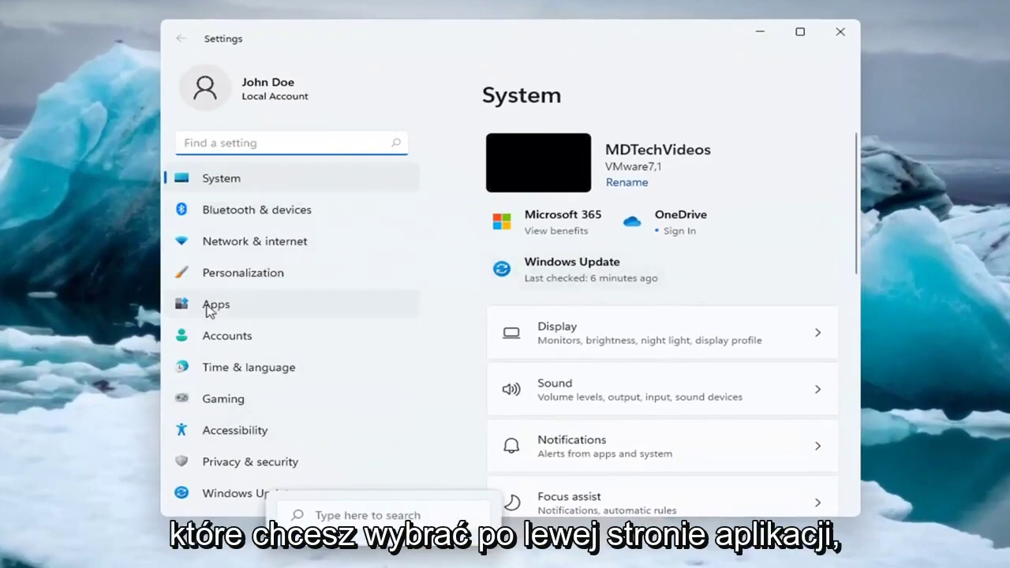
left_click(211, 304)
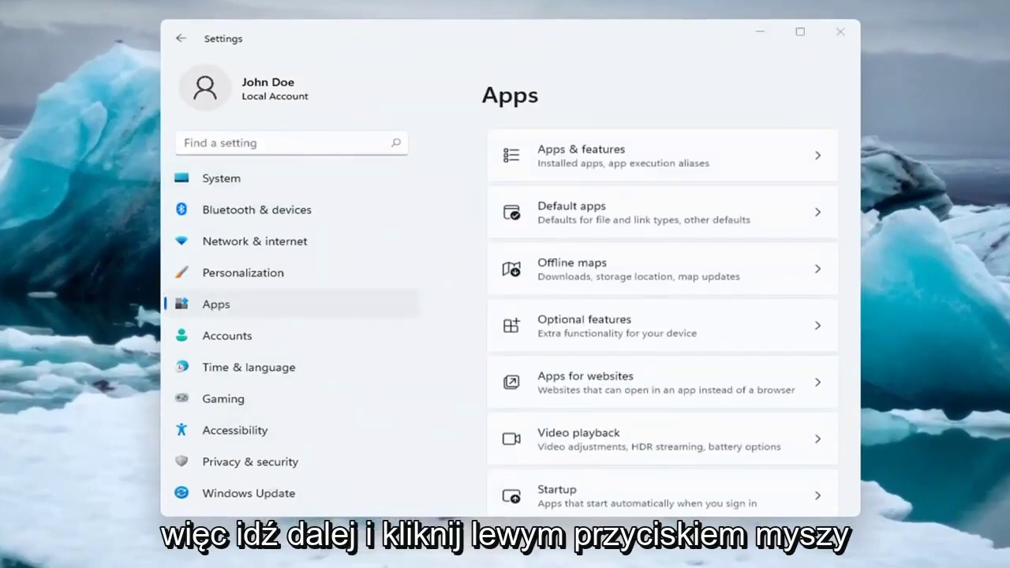
left_click(400, 47)
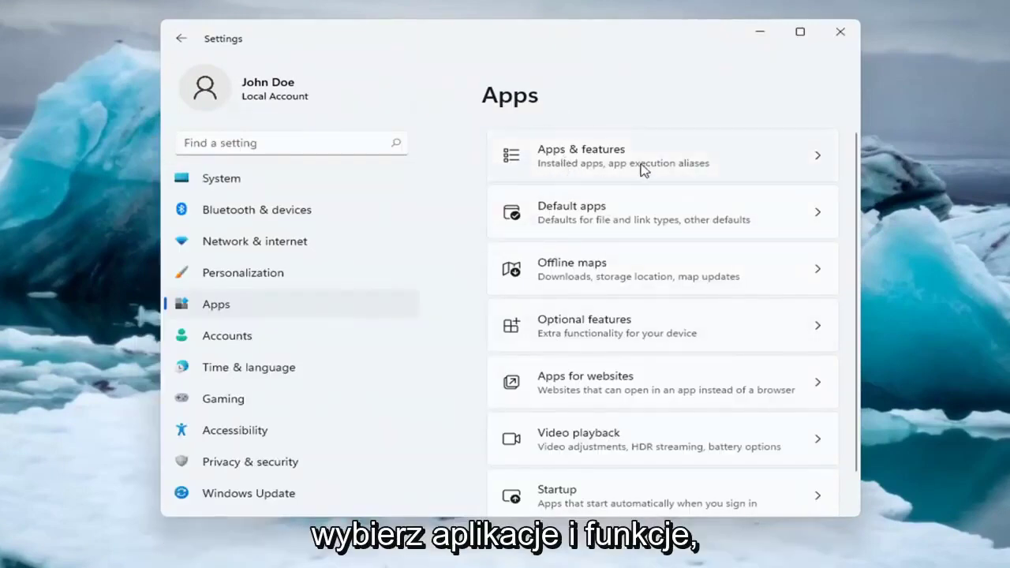
- Filter Apps & features by 'onedrive' to show only Microsoft OneDrive (182 MB)
left_click(584, 160)
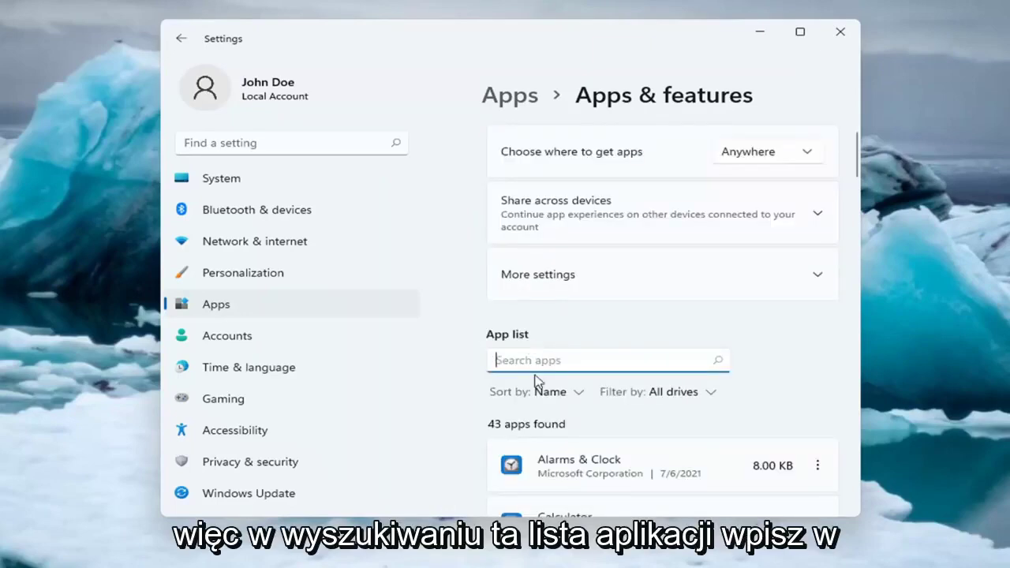
type("onedrive")
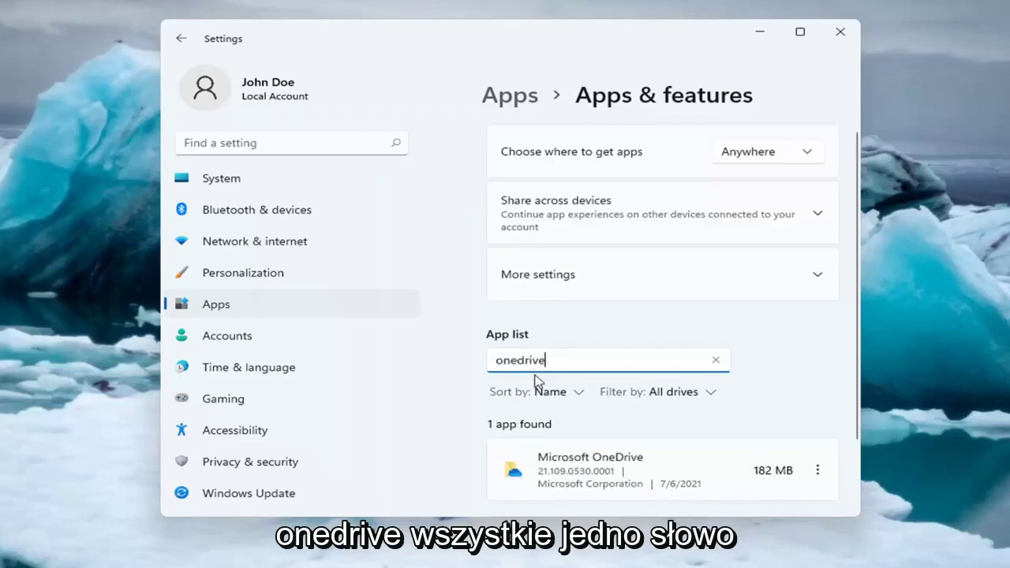
scroll(544, 378, "down", 1)
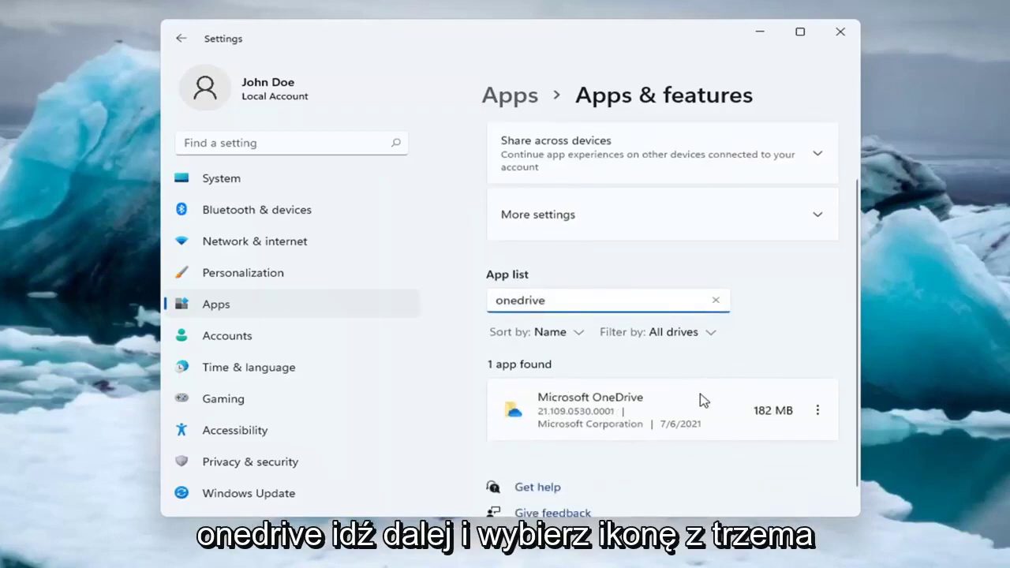
- Uninstall Microsoft OneDrive from its options menu, confirming and approving User Account Control
left_click(820, 416)
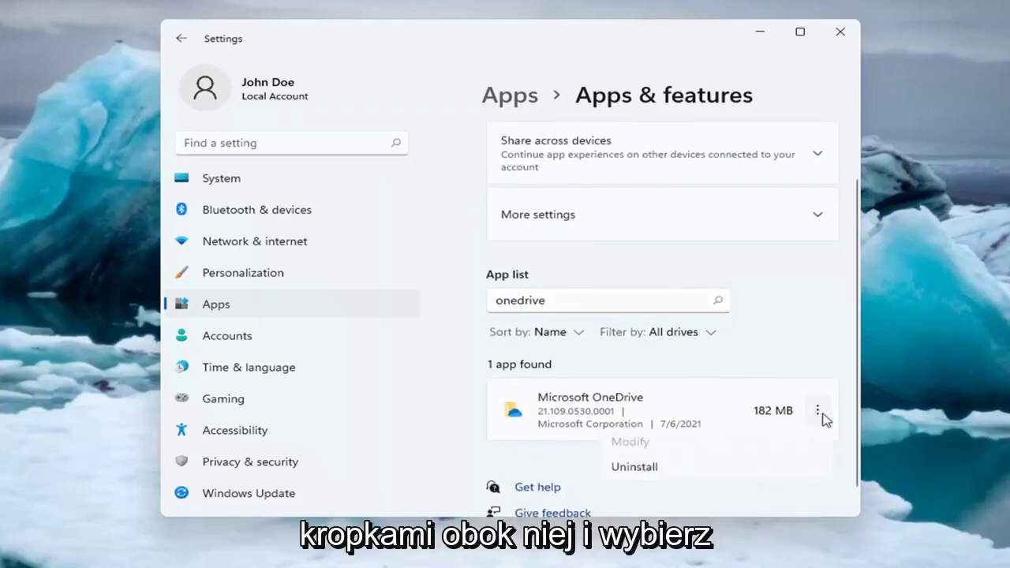
left_click(652, 476)
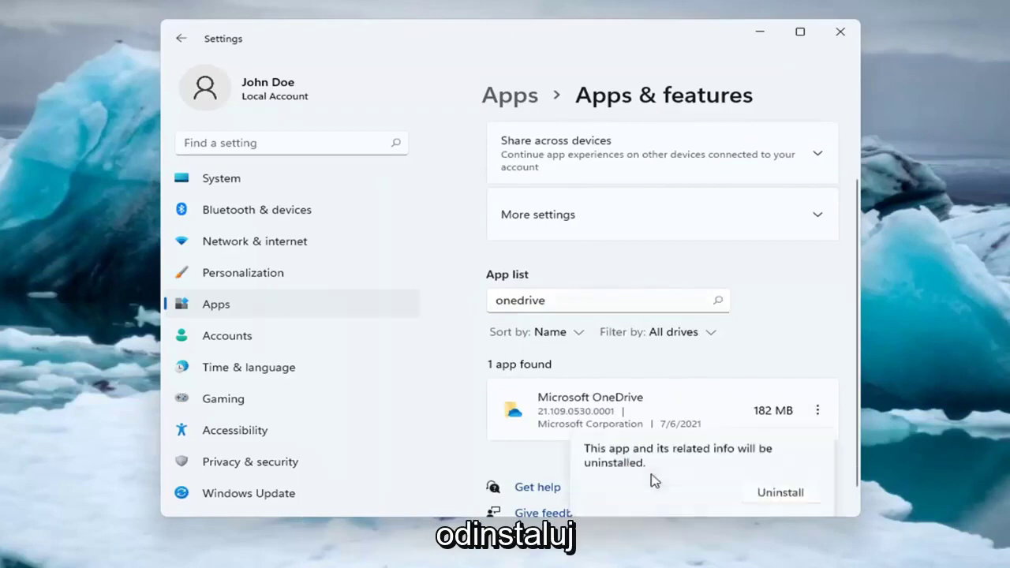
left_click(787, 495)
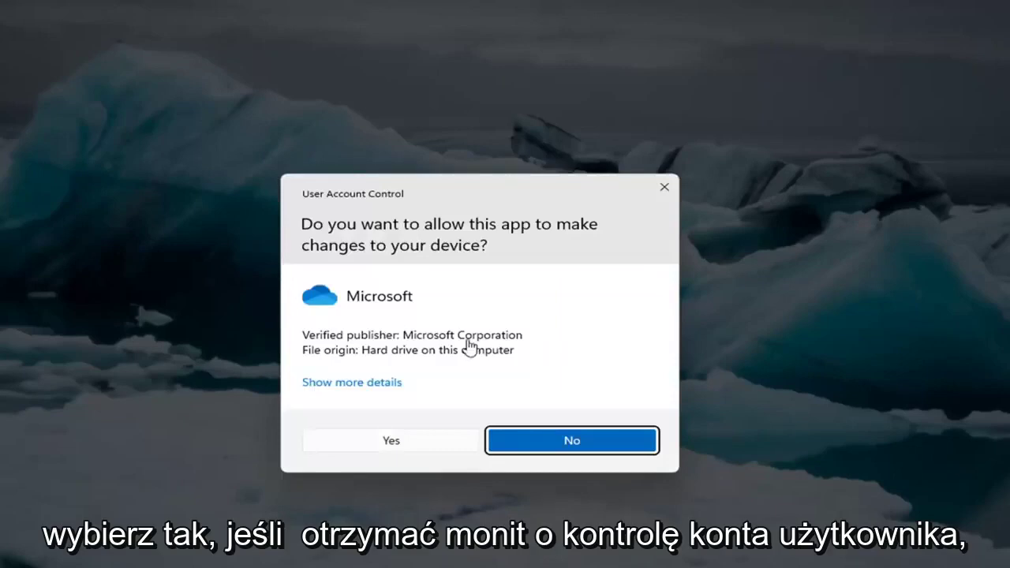
left_click(409, 447)
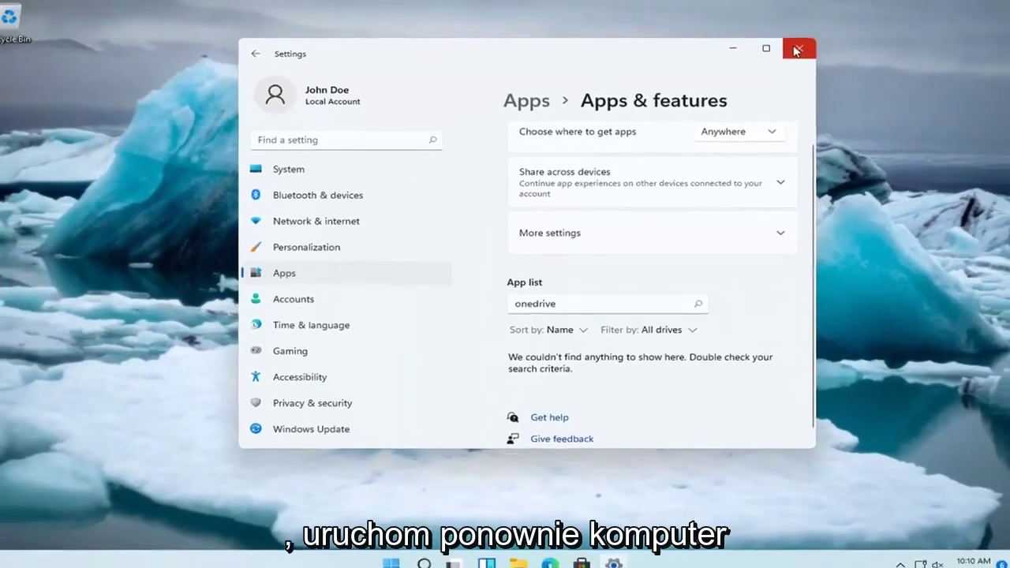
- Close Settings and open the Start quick-link menu's power options
left_click(816, 41)
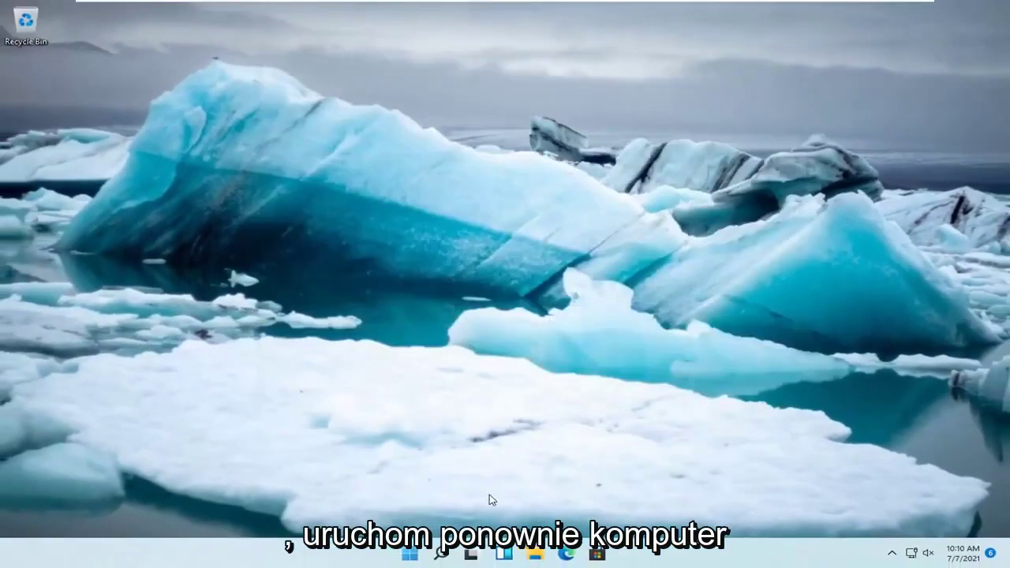
right_click(412, 552)
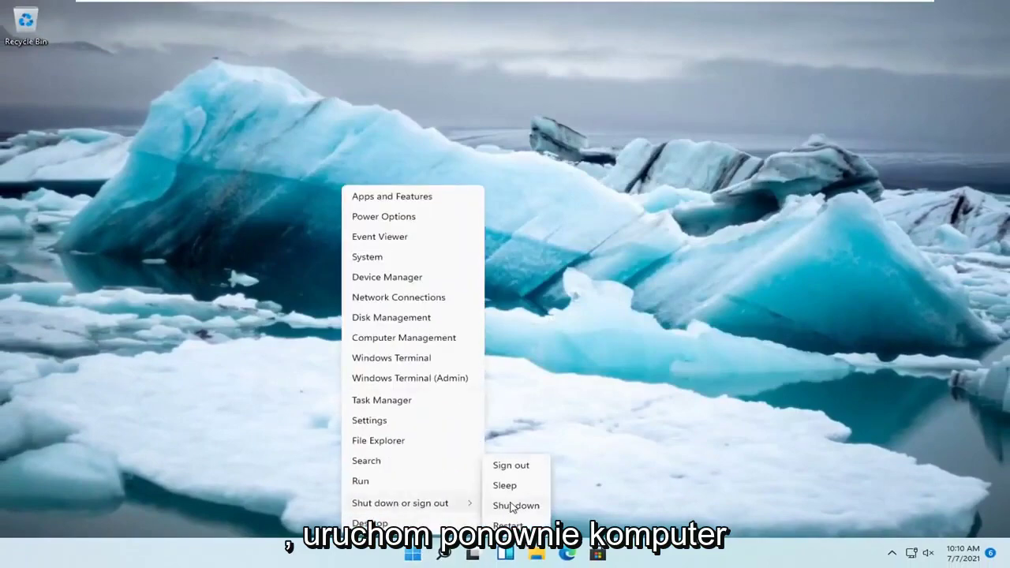